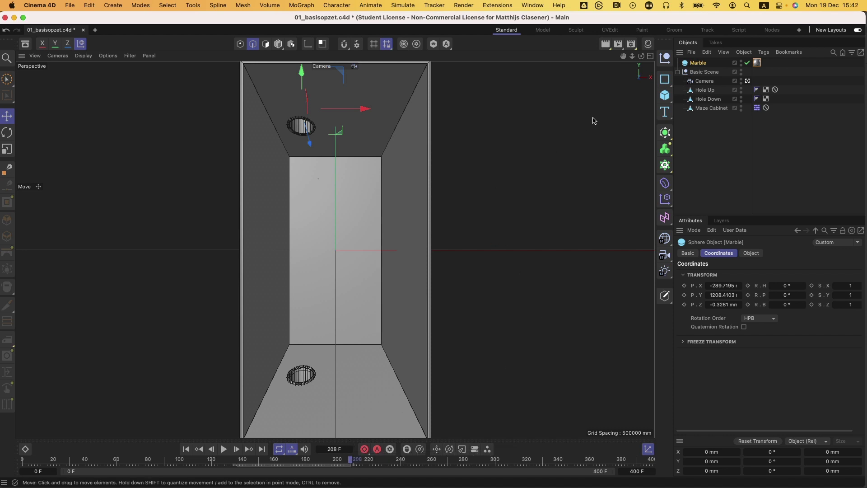
Add a tube primitive to the scene and set its outer radius to 90 mm
left_click(664, 98)
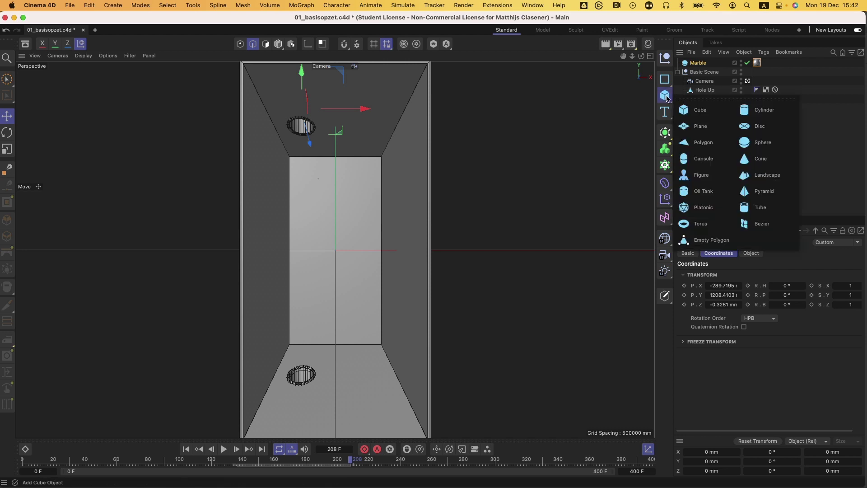
left_click(758, 208)
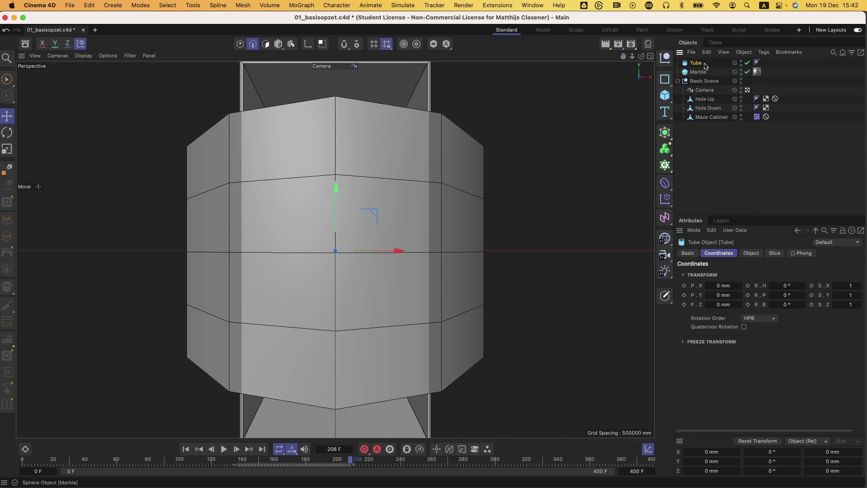
left_click(751, 254)
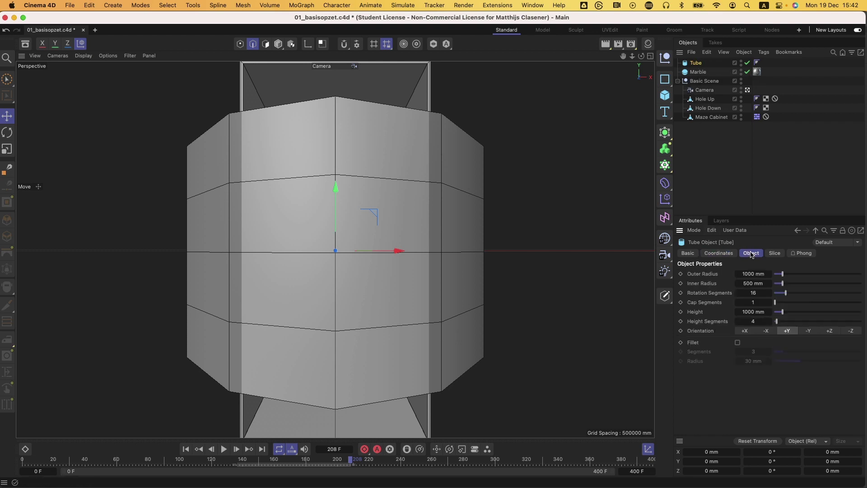
left_click(751, 274)
type("90")
key("Return")
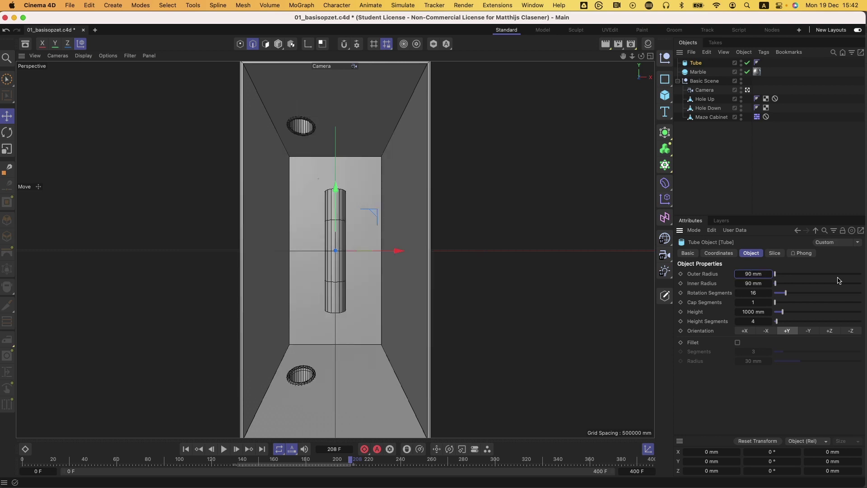
Set the tube's inner radius to 80 mm and its height to 750 mm
left_click(752, 283)
type("80")
key("Return")
left_click_drag(786, 312, 782, 315)
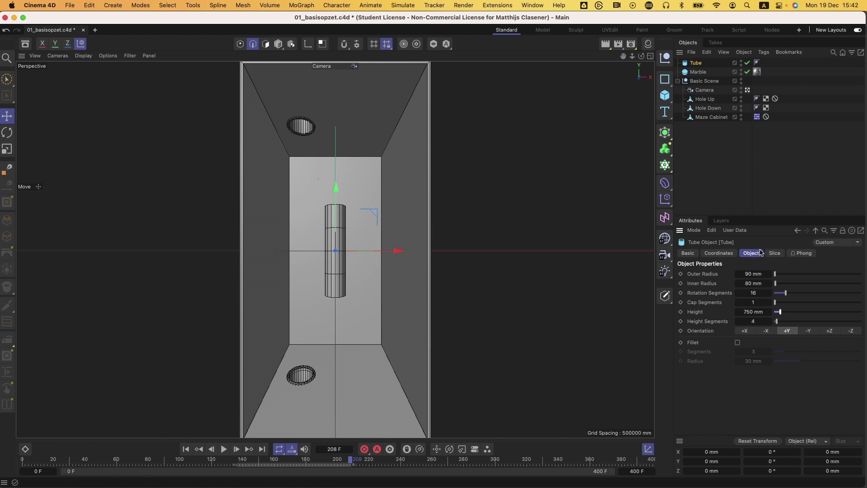
Slice the tube into an open half-pipe running from 90° to 270°
left_click(775, 254)
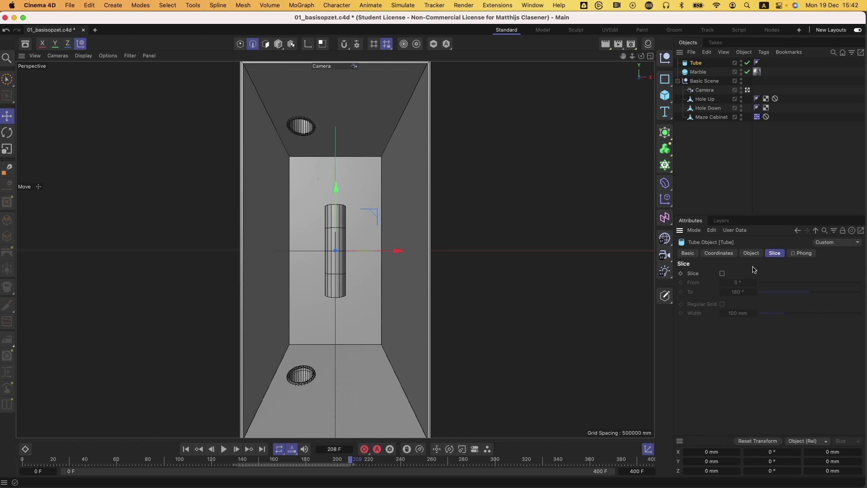
left_click(723, 273)
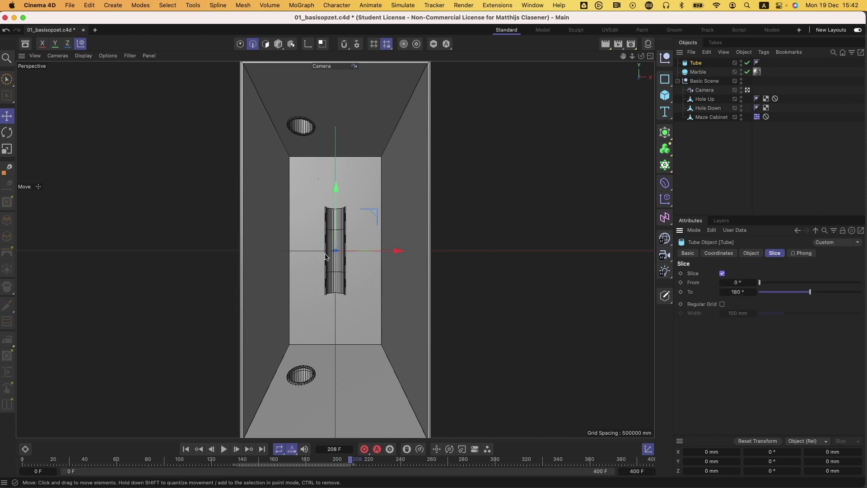
left_click(744, 283)
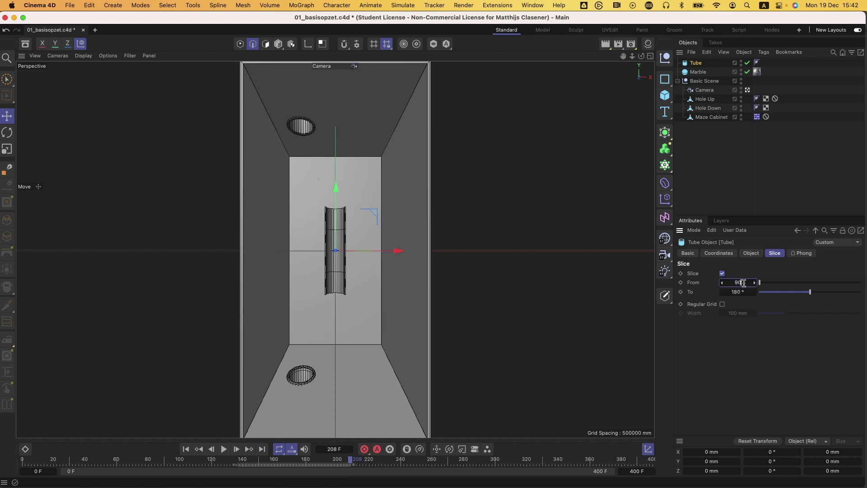
type("90")
key("Return")
left_click(739, 293)
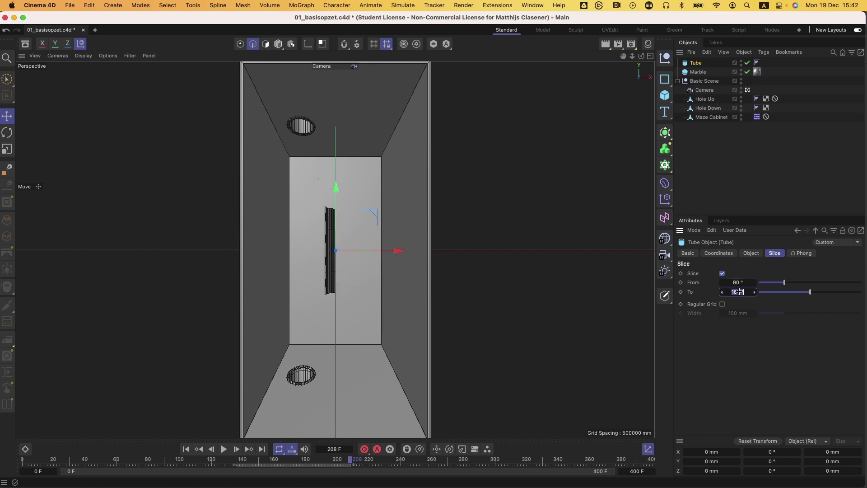
key("BackSpace")
type("270")
key("Return")
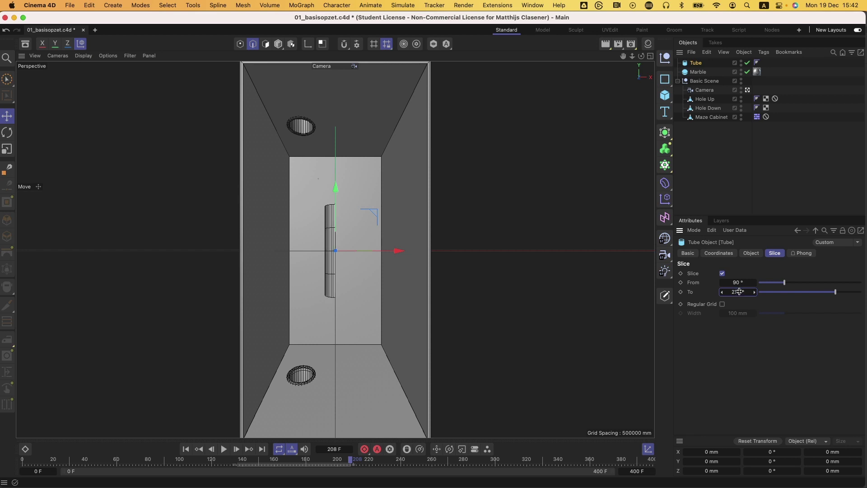
Rotate the tube to a near-horizontal slope descending to the right, and shift it up and left along its own axes
left_click(7, 133)
left_click_drag(354, 223, 288, 208)
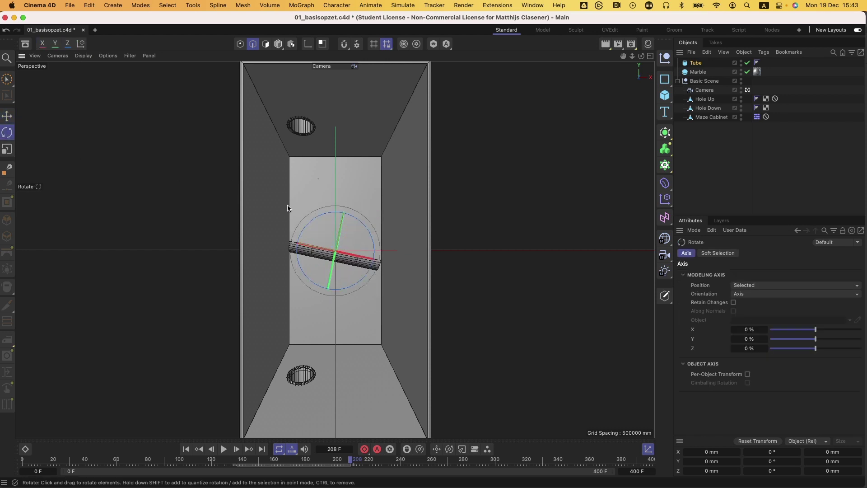
left_click(7, 119)
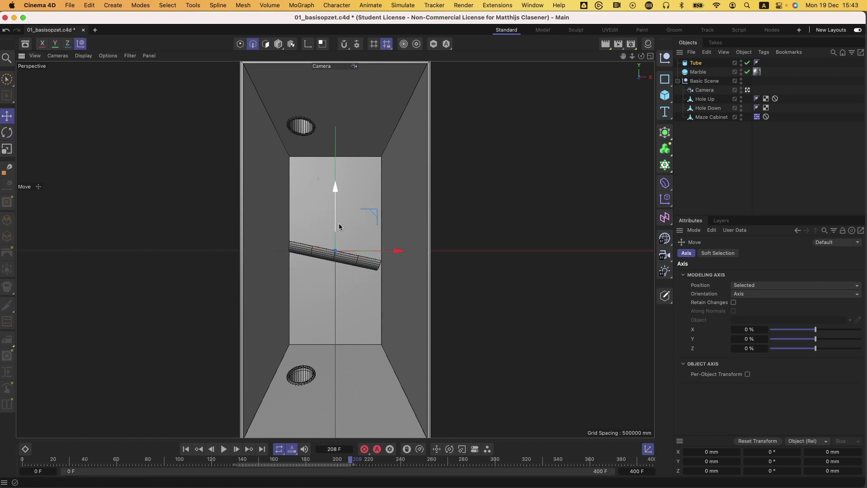
left_click(81, 43)
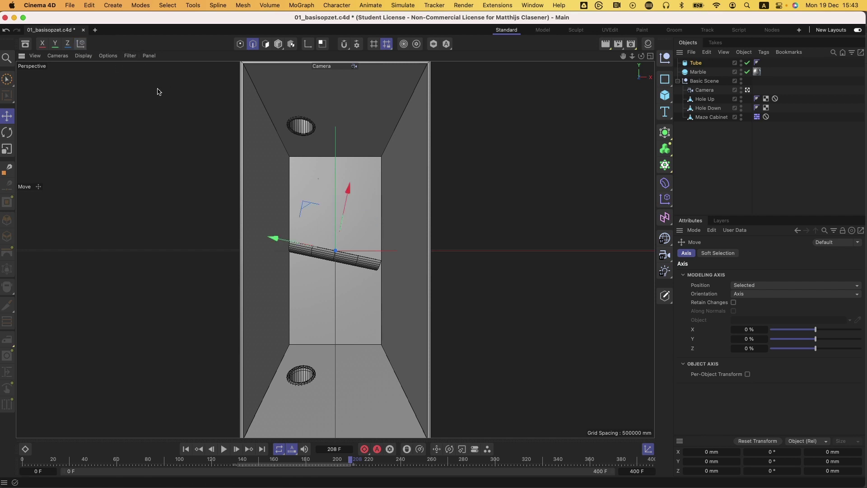
left_click_drag(345, 199, 353, 174)
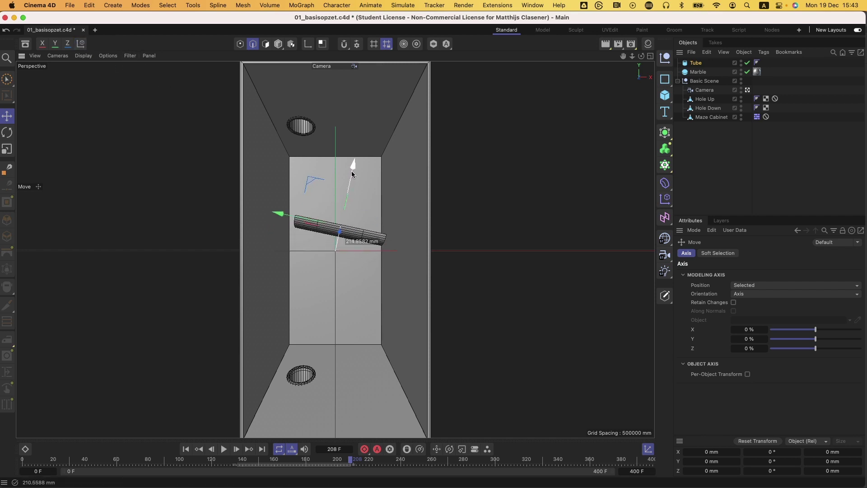
left_click_drag(291, 219, 263, 211)
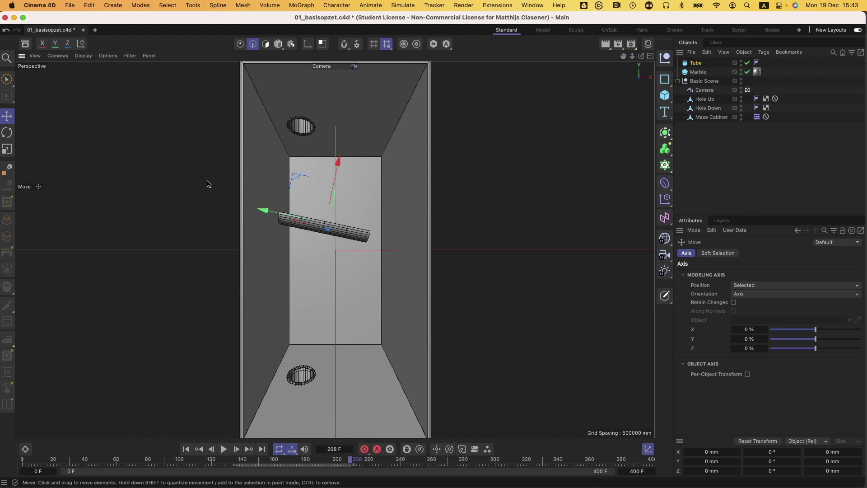
Raise the tube vertically along the world axis until it sits just below the cabinet's upper hole
left_click(82, 45)
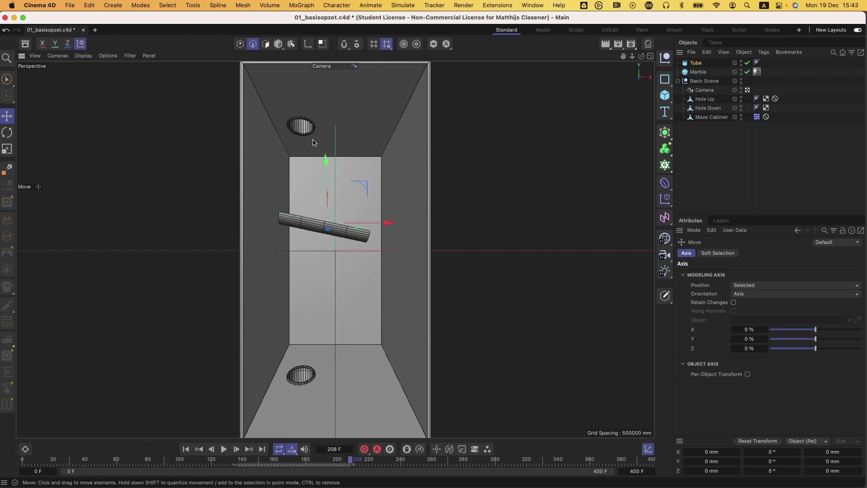
left_click_drag(326, 172, 325, 95)
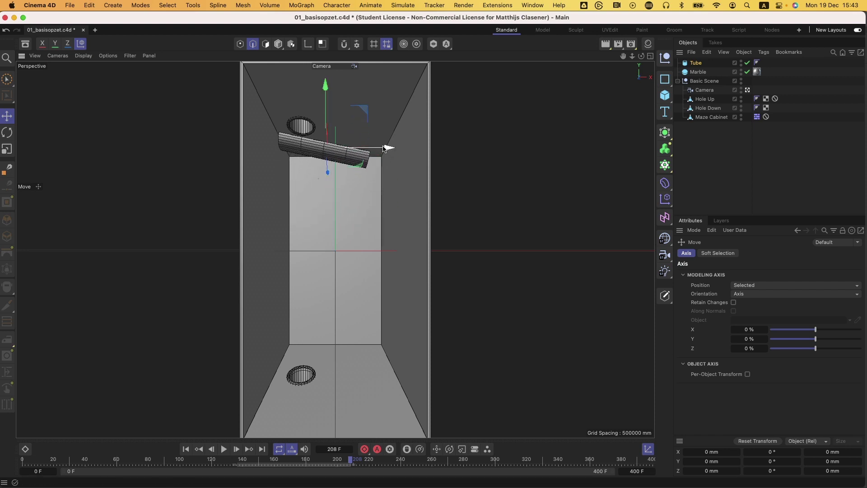
mouse_move(387, 148)
left_mouse_down()
mouse_move(374, 149)
mouse_move(383, 148)
left_mouse_up()
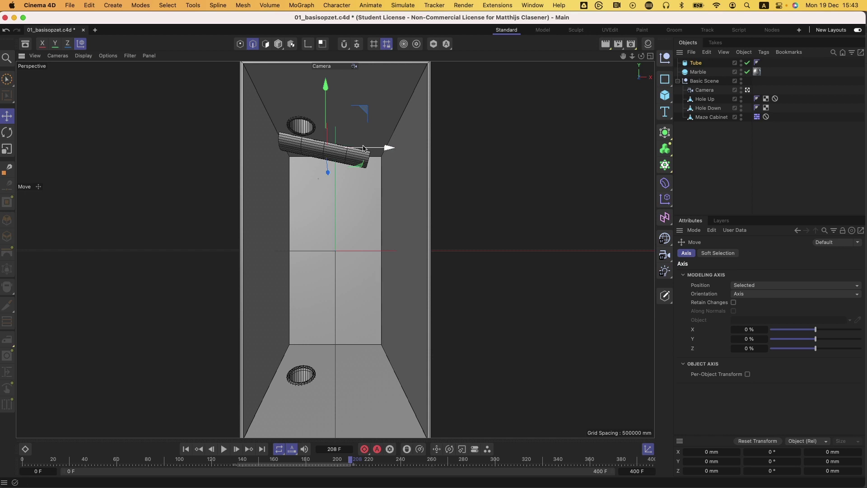
Rotate the tube to a gentler slope and raise it slightly closer to the upper hole
left_click(7, 133)
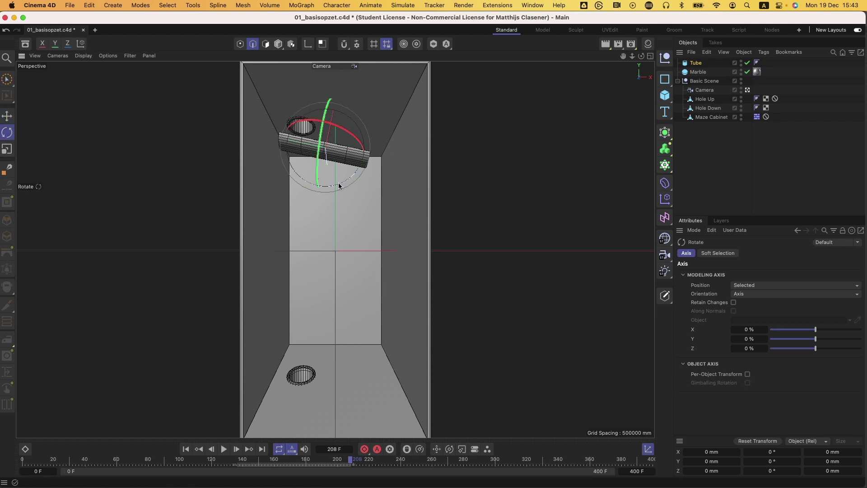
left_click_drag(340, 186, 341, 186)
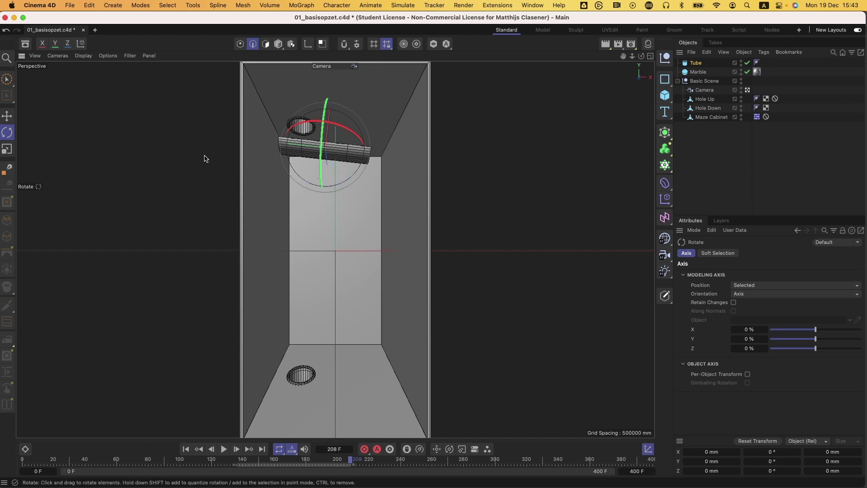
key("w")
left_click(15, 116)
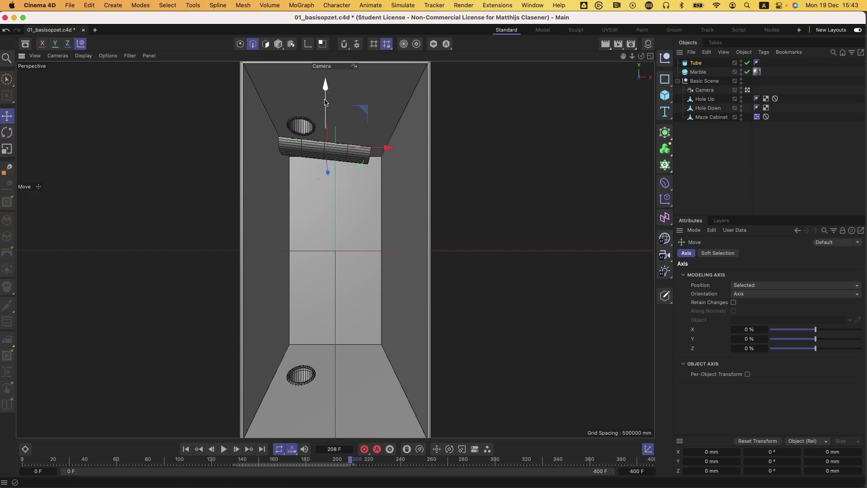
left_click_drag(327, 101, 327, 96)
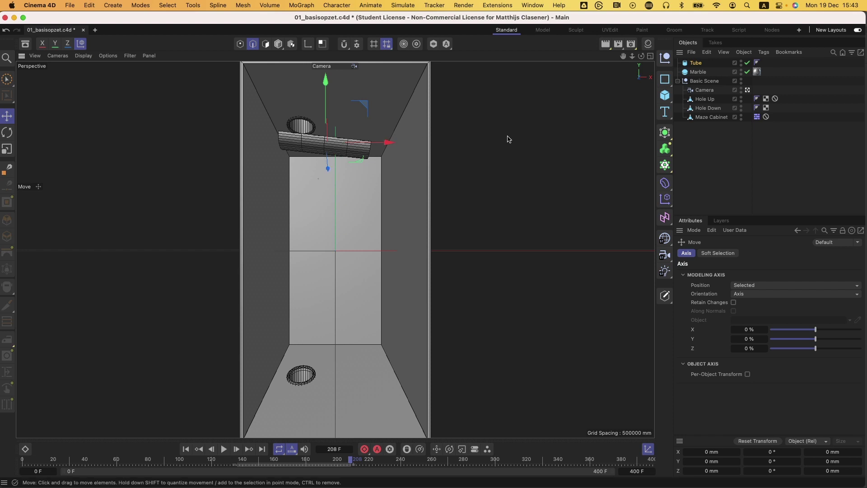
left_click(651, 56)
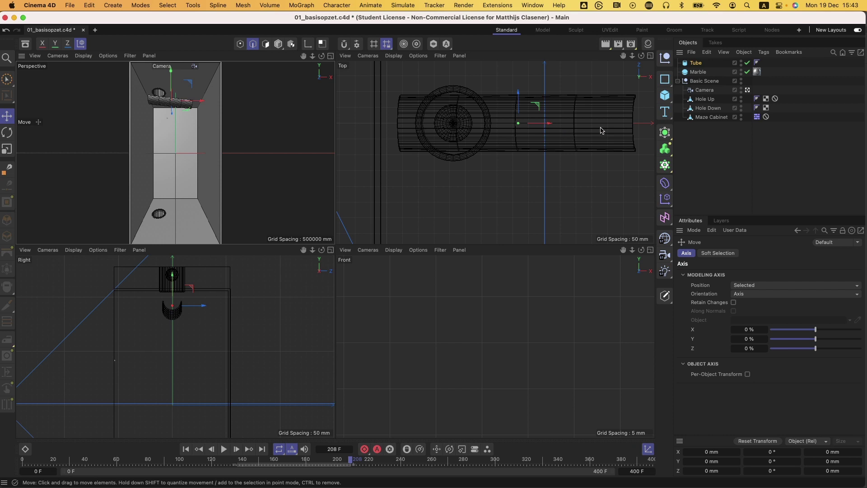
left_click(331, 56)
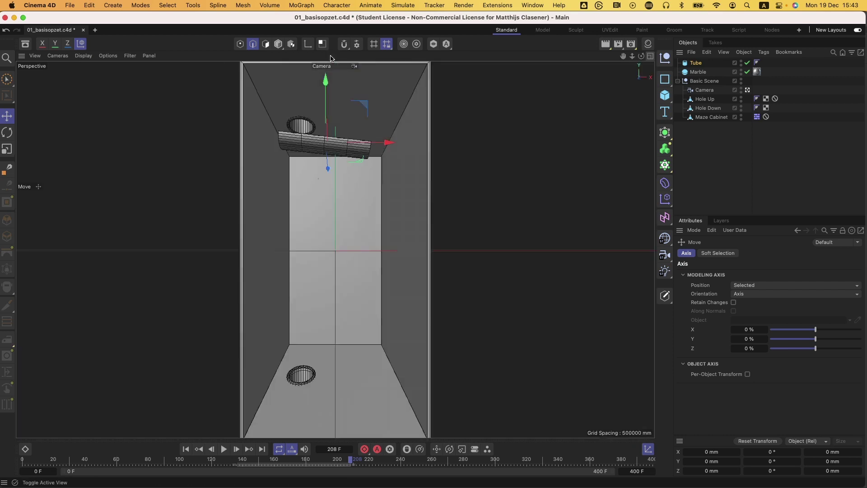
Give the Marble sphere a Rigid Body tag from the Bullet tags
left_click(699, 73)
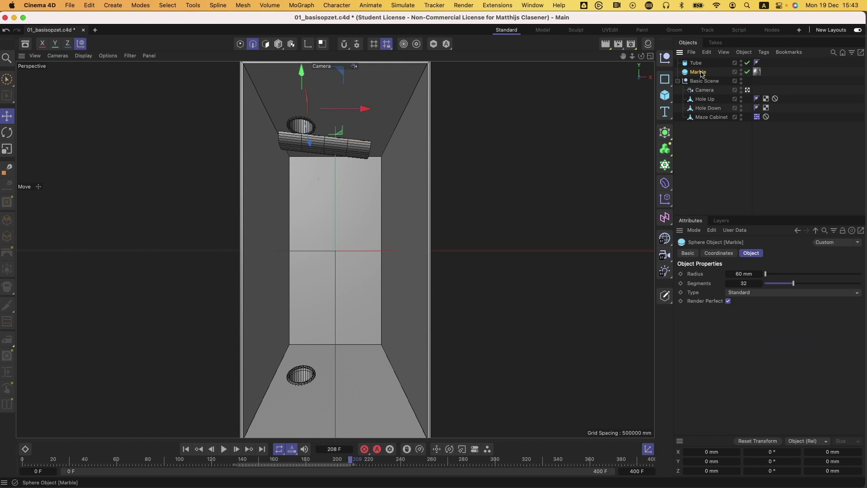
right_click(702, 75)
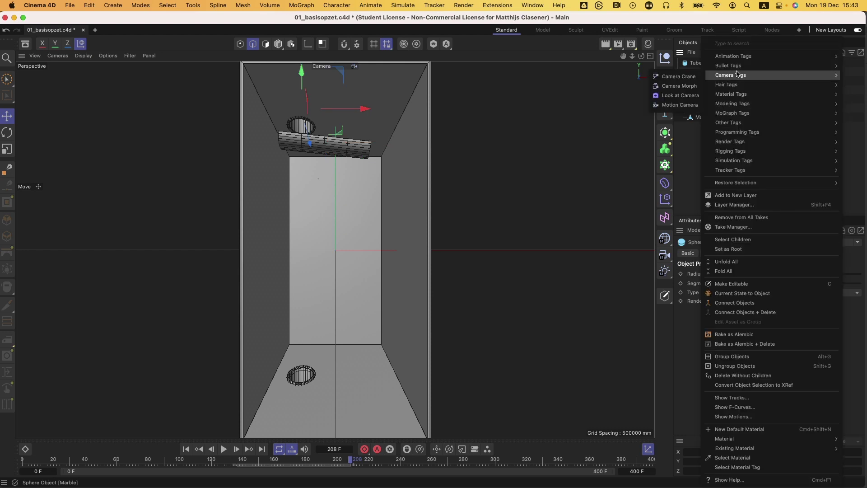
mouse_move(745, 68)
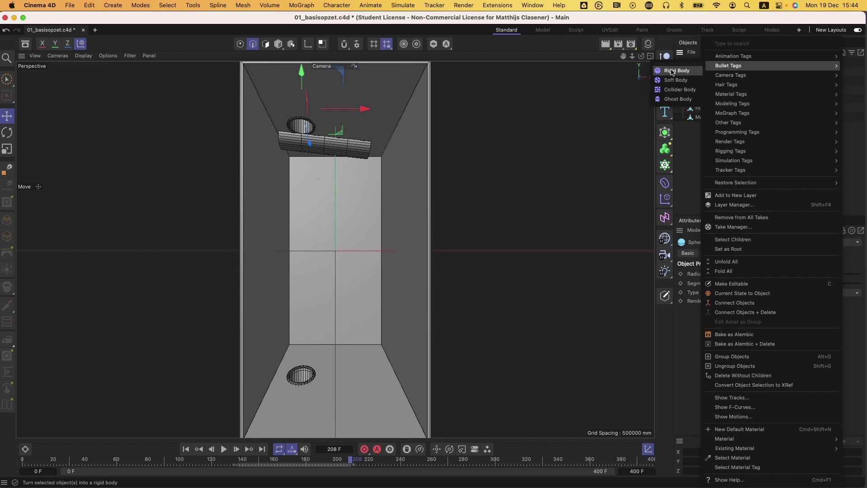
left_click(672, 72)
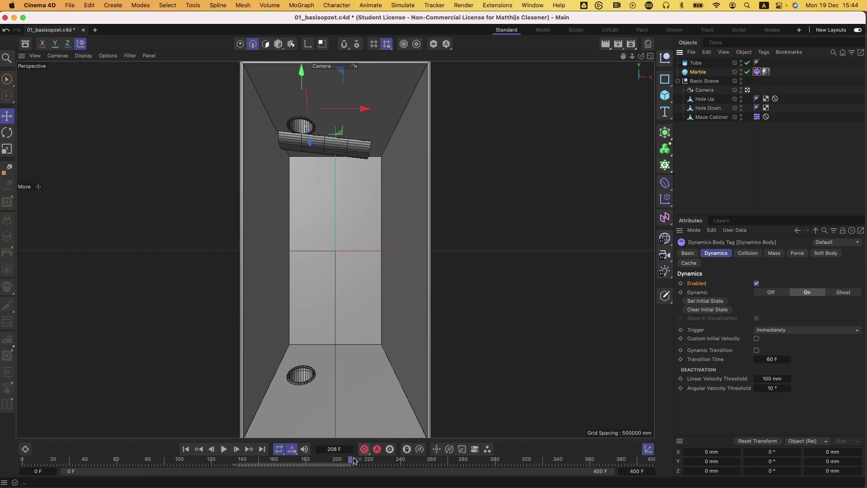
Play the simulation from the start in the four-view layout to examine how the marble falls relative to the tube
left_click_drag(356, 461, 22, 465)
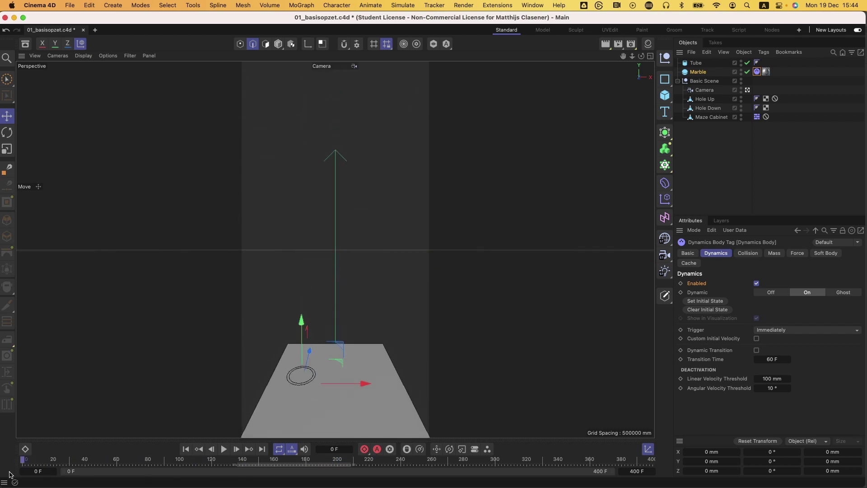
left_click(650, 56)
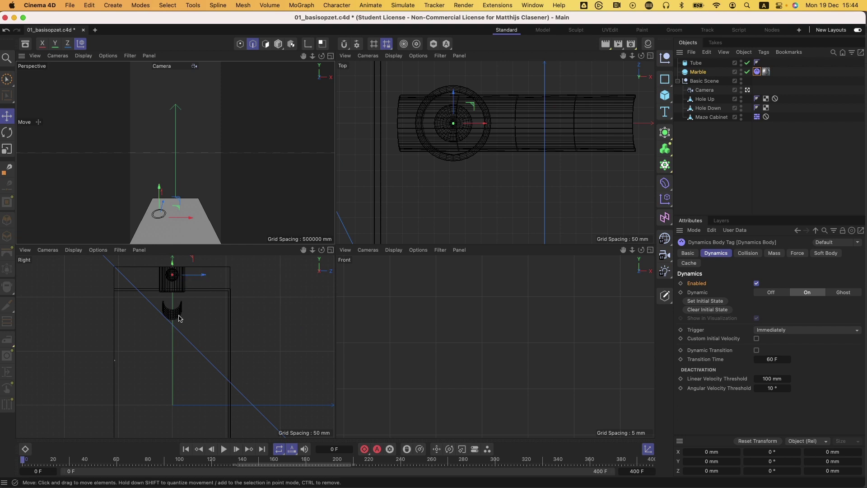
left_click(224, 450)
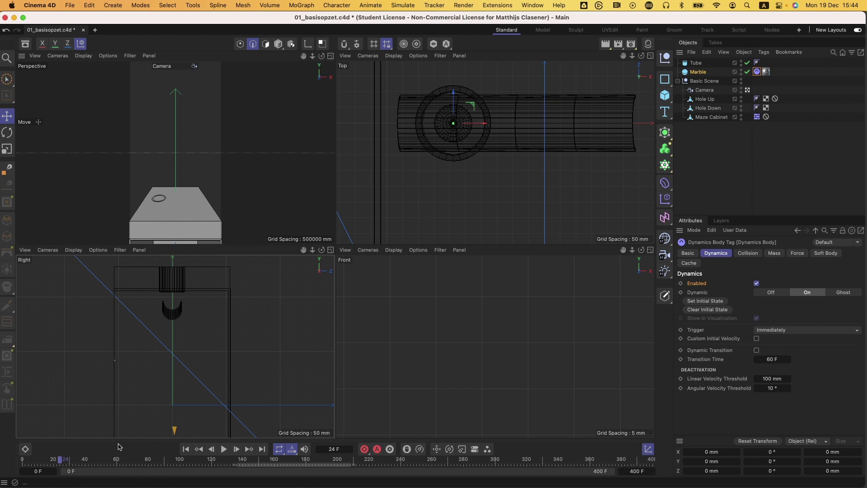
left_click_drag(62, 460, 8, 468)
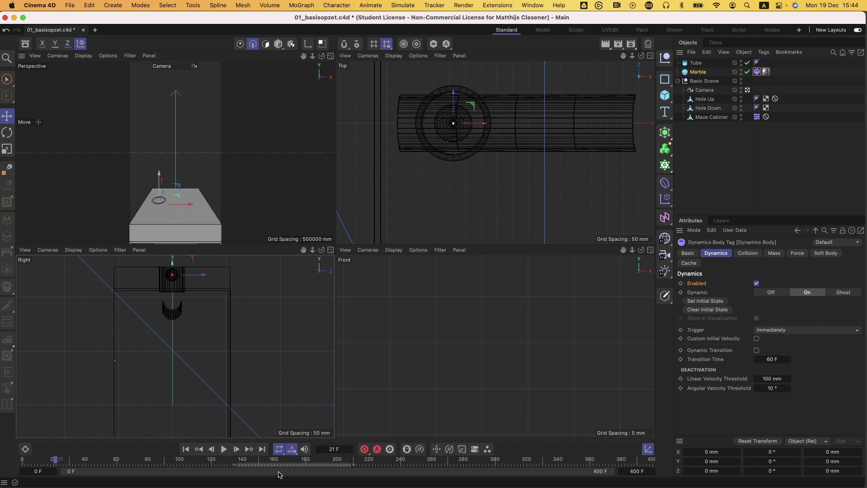
left_click(224, 450)
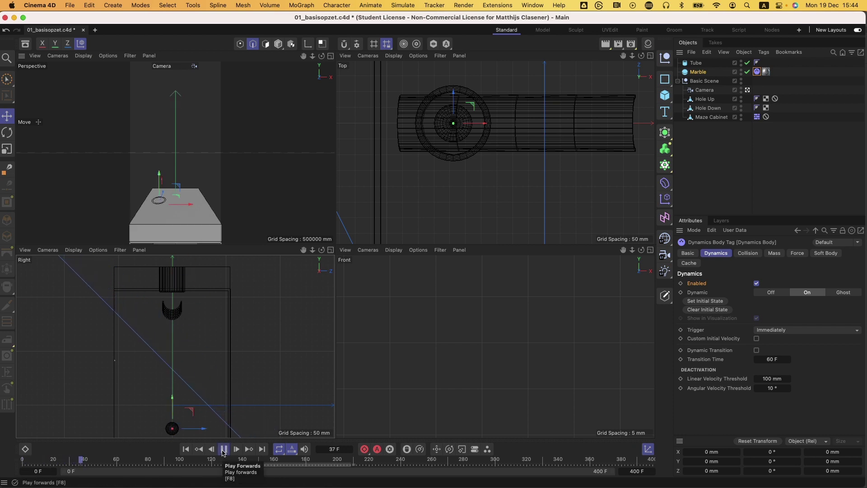
left_click(225, 449)
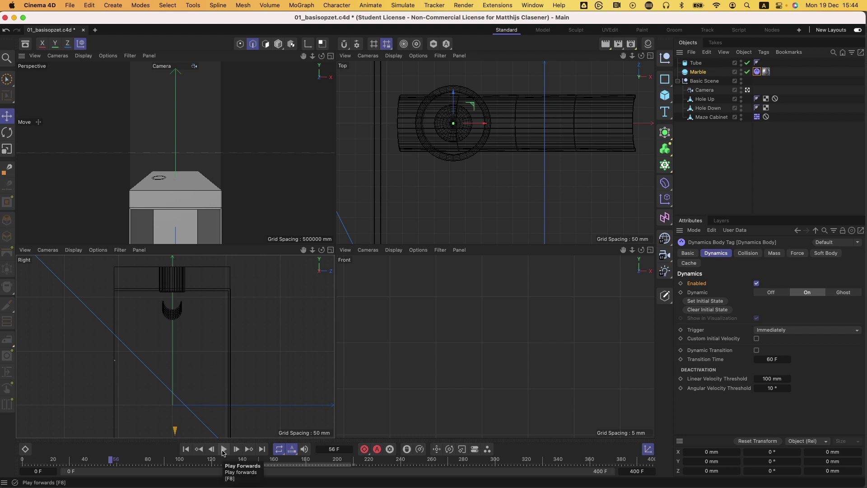
left_click(105, 461)
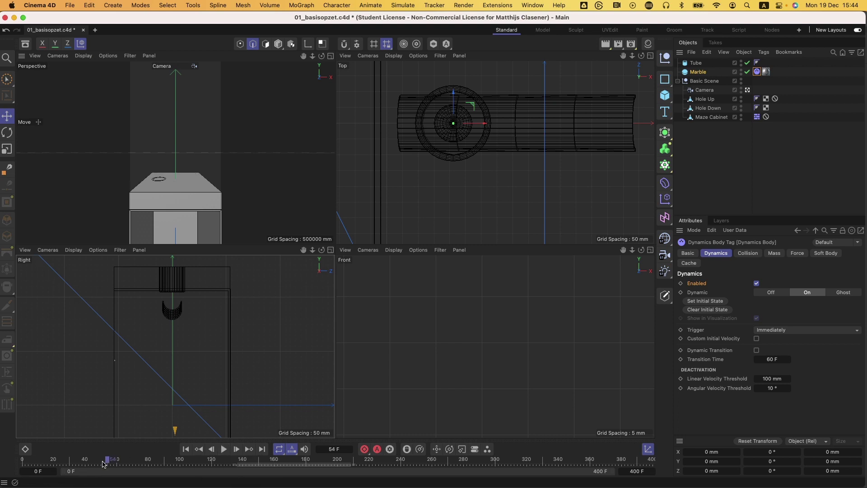
Return to the start, enlarge the Perspective view and scrub to frame 133 to examine the marble's fall past the tube
left_click_drag(103, 464, 1, 472)
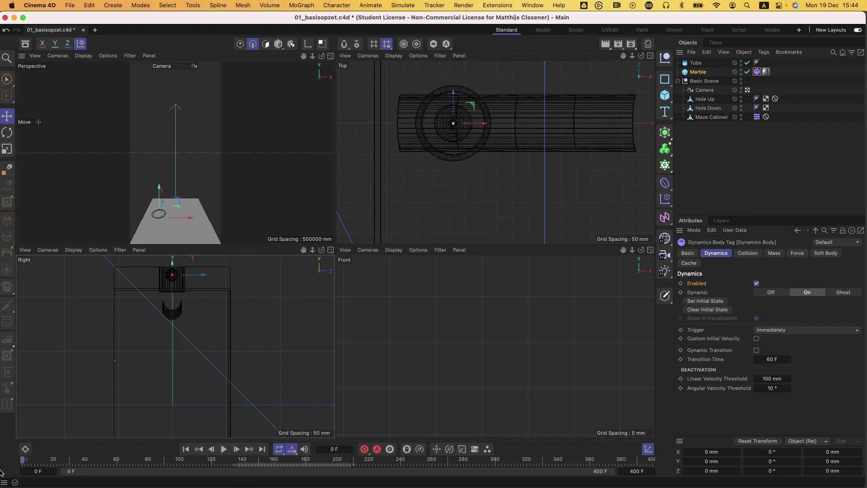
left_click(331, 56)
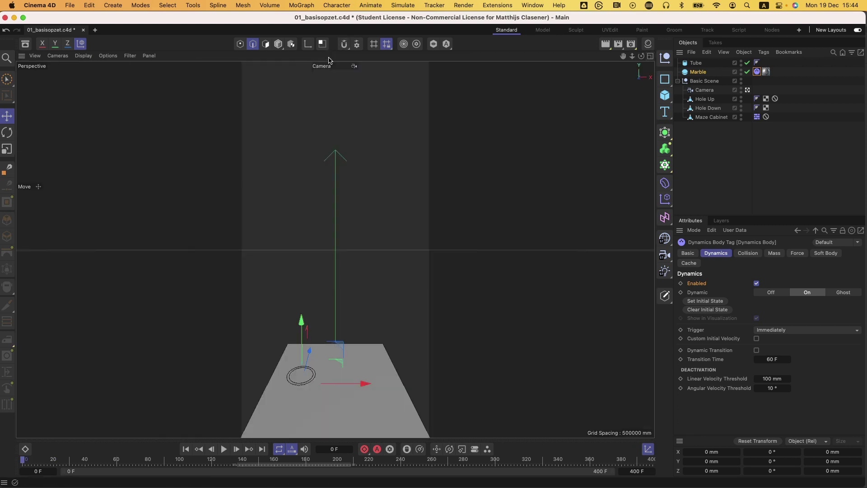
left_click(201, 460)
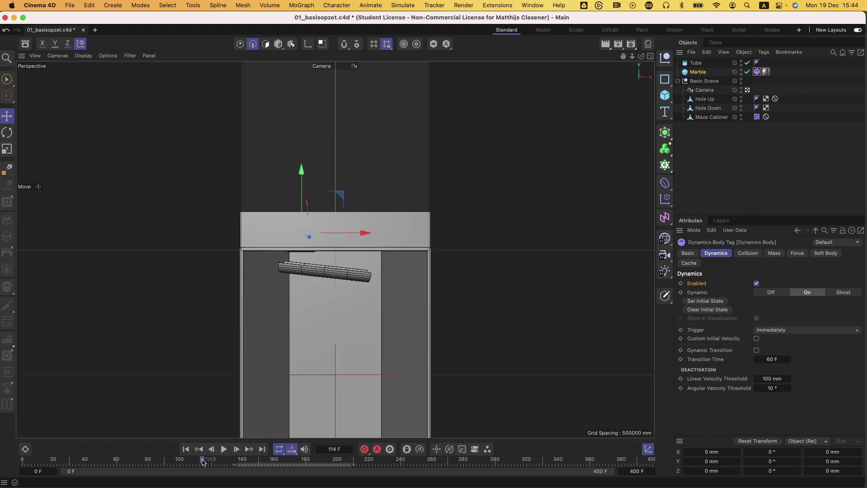
left_click_drag(202, 461, 232, 460)
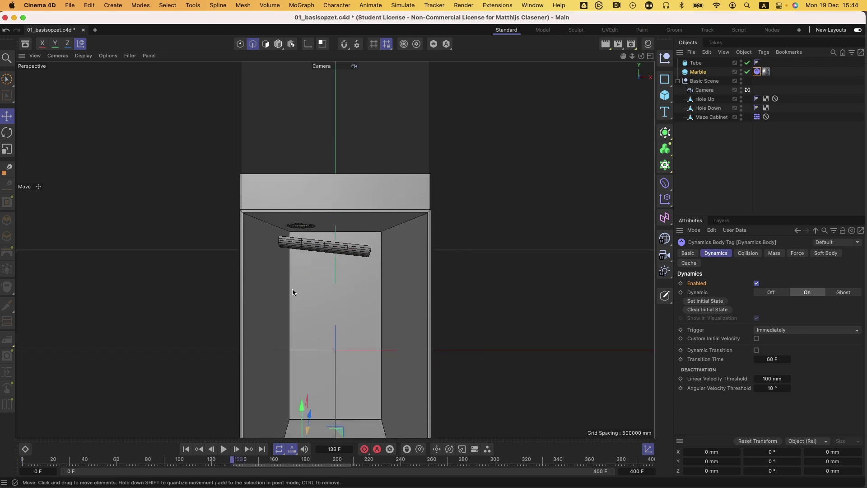
Give the Tube object a Collider Body tag from the Bullet tags
left_click(698, 64)
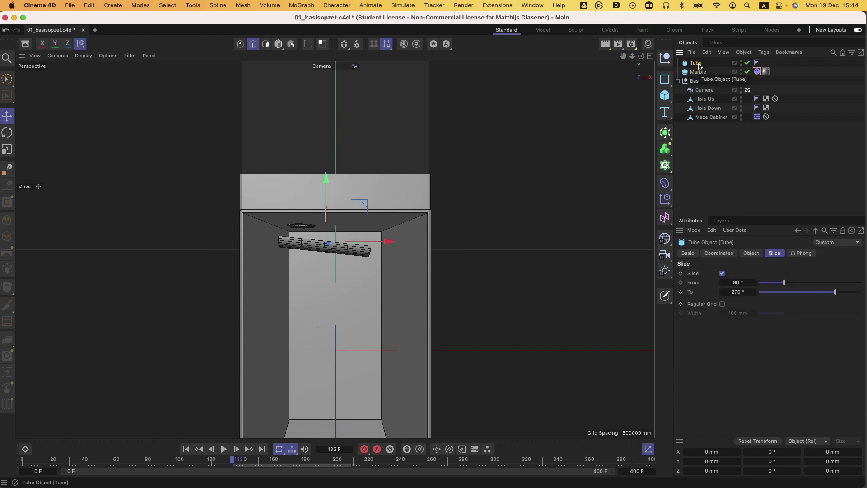
right_click(700, 66)
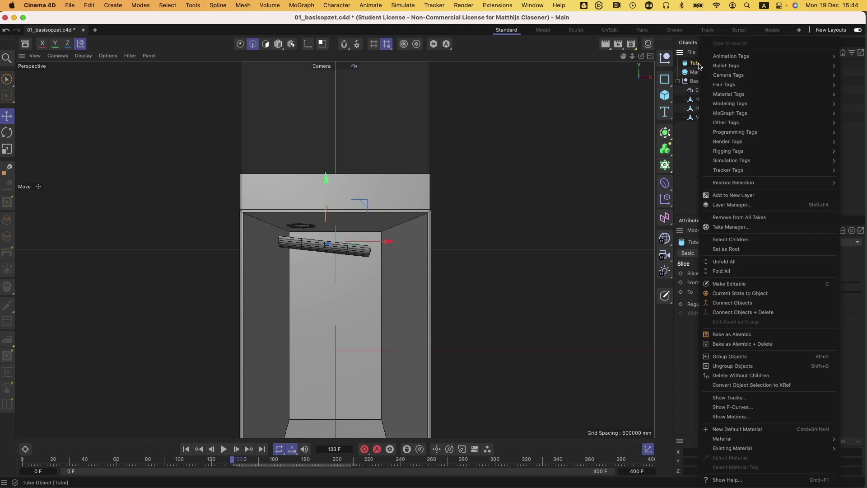
mouse_move(704, 66)
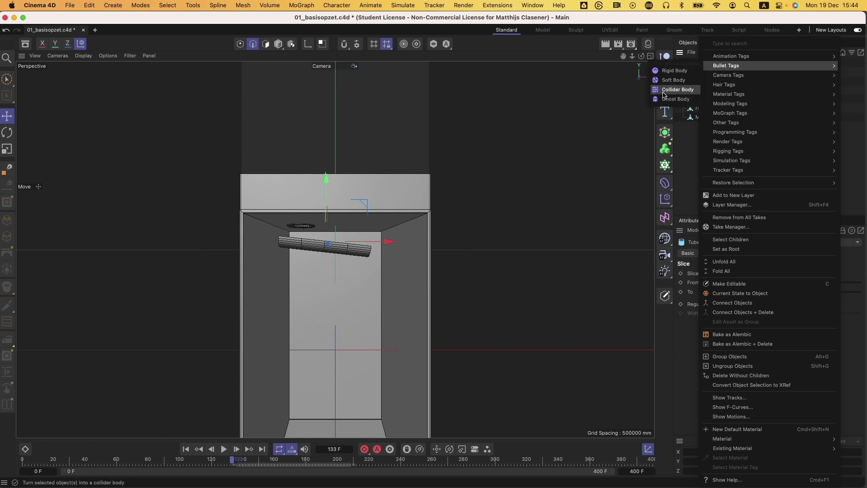
left_click(676, 89)
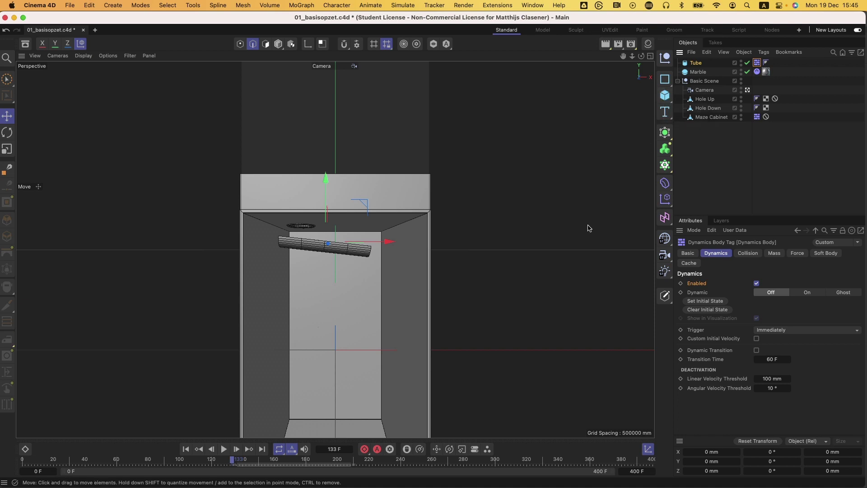
Play the simulation from the first frame to frame 94 to check the marble against the collider tube
left_click(186, 449)
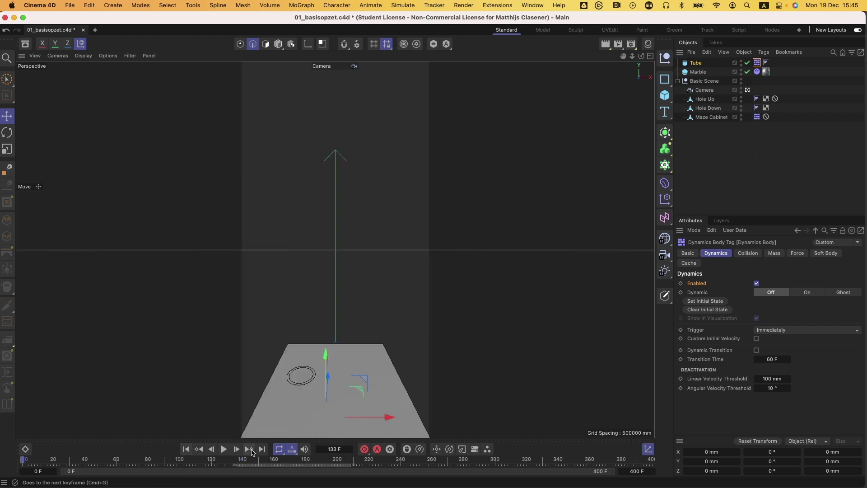
left_click(224, 450)
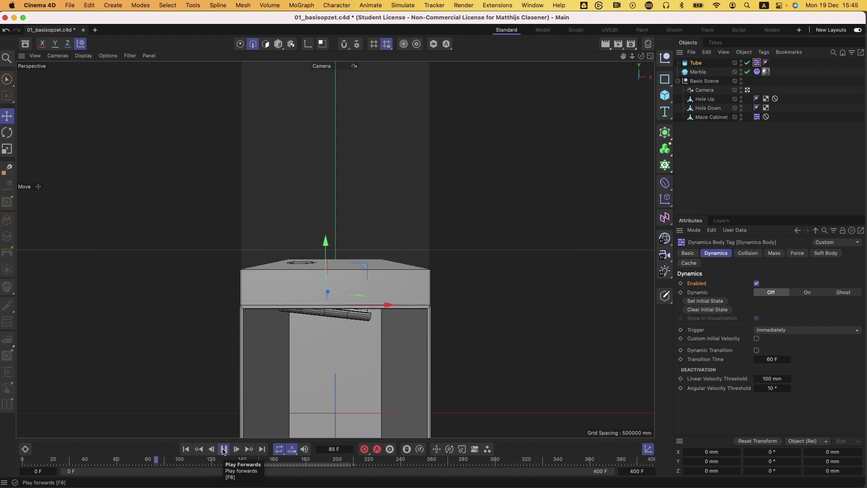
left_click(224, 450)
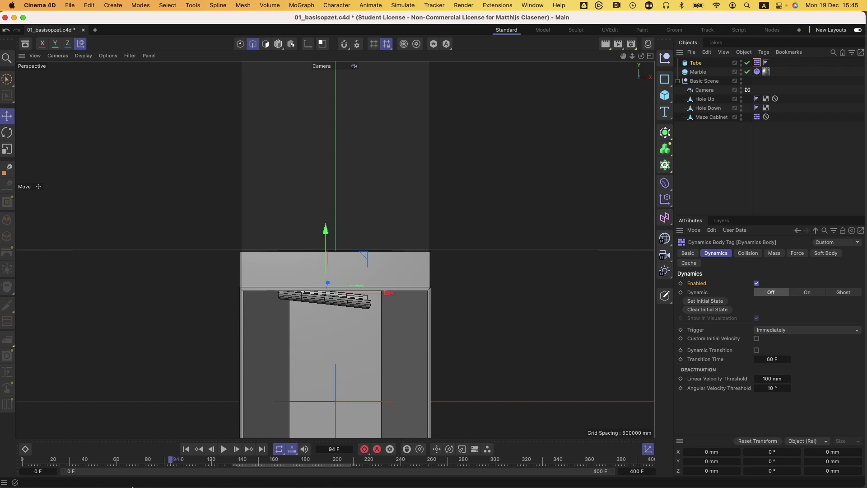
Keyframe the Enabled setting of the Marble's dynamics tag as off at frame 114 and on at frame 115
left_click_drag(172, 461, 202, 461)
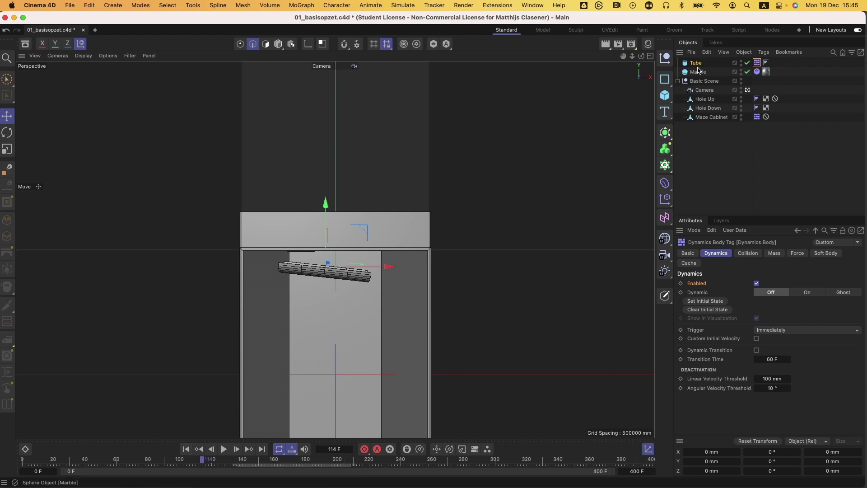
left_click(757, 72)
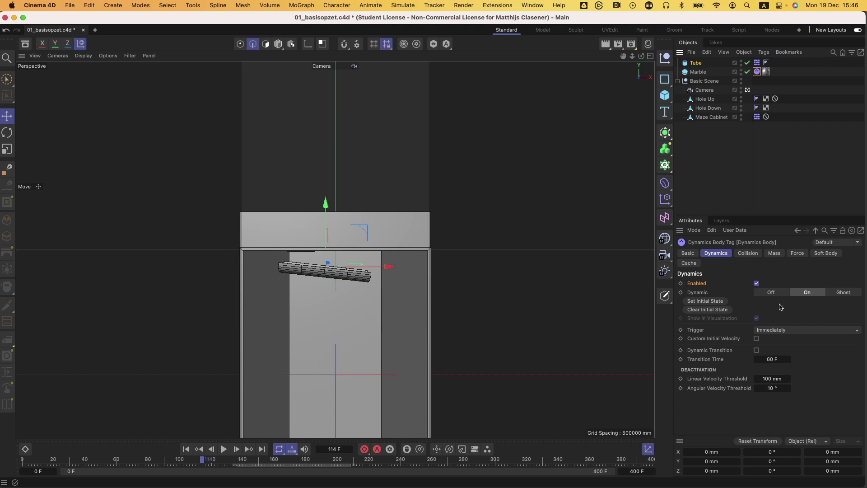
left_click(757, 284)
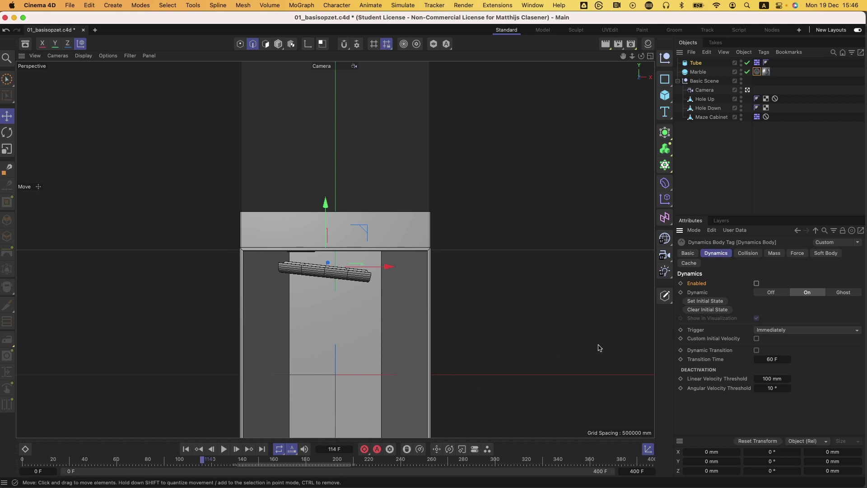
left_click(681, 283)
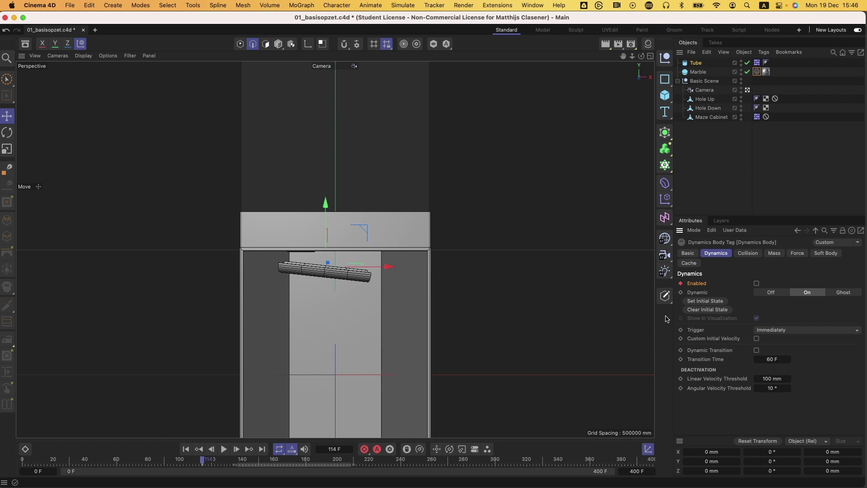
left_click(237, 449)
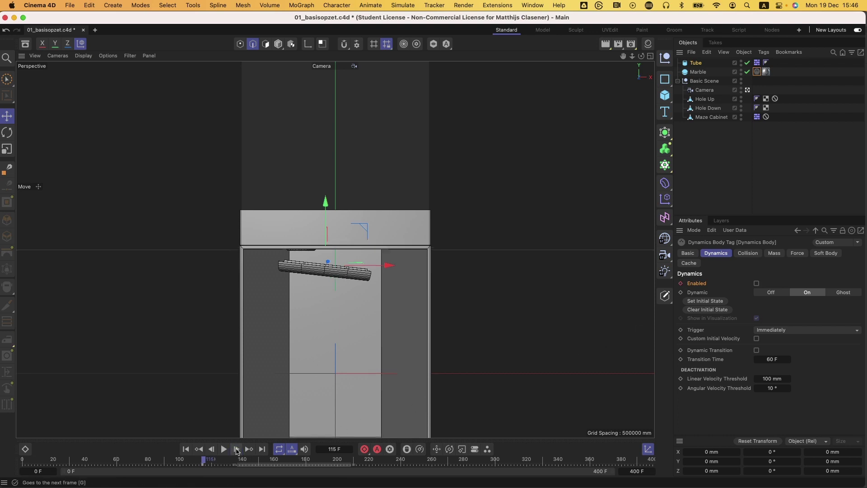
left_click(757, 284)
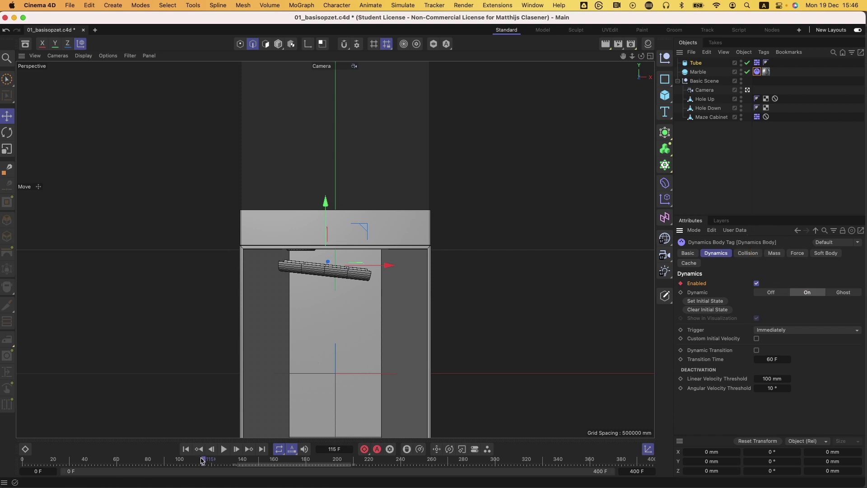
Play the animation from before the keyframes to check the marble's delayed release, and return to frame 115
left_click_drag(204, 462, 177, 461)
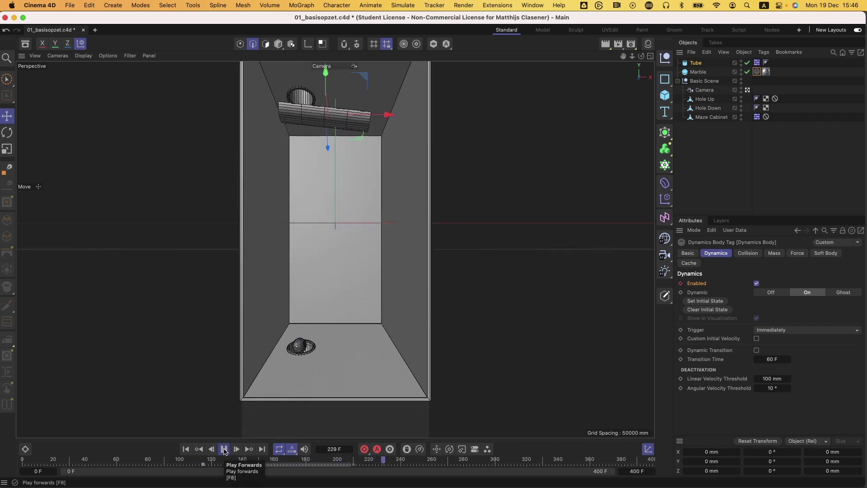
left_click(225, 450)
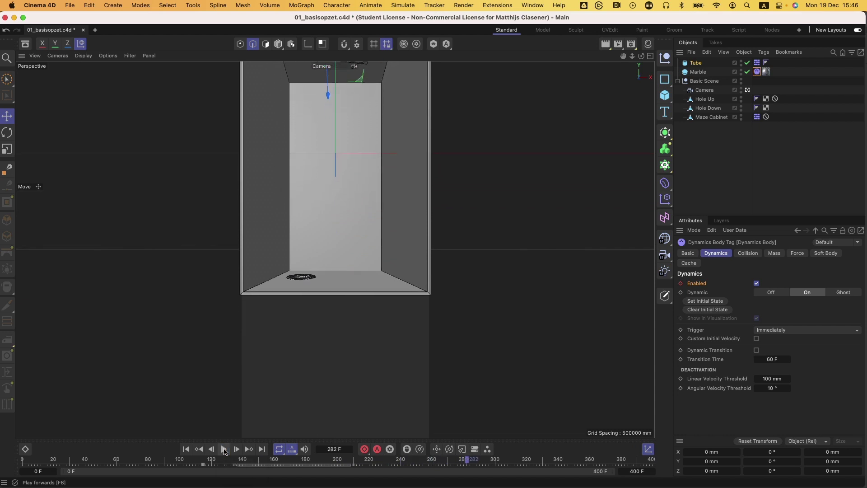
left_click_drag(467, 461, 204, 474)
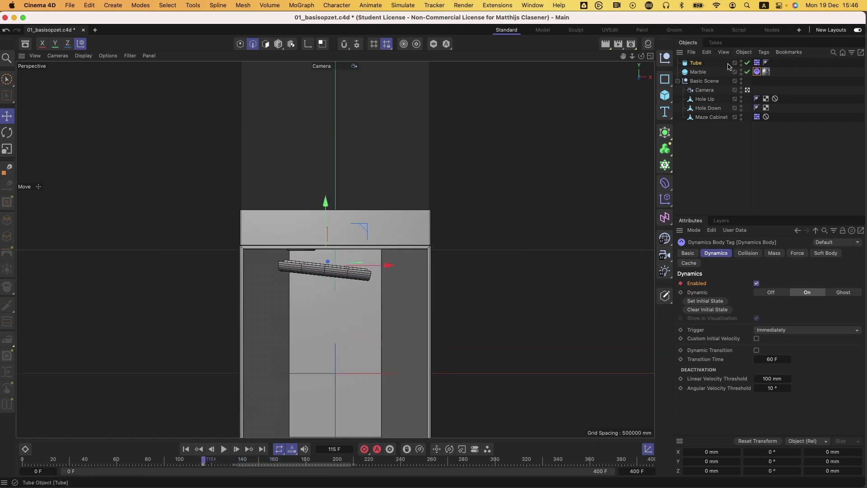
Duplicate the tube below the first as a second track, tilted the opposite way and shifted right beneath the first tube's lower end
left_click(696, 64)
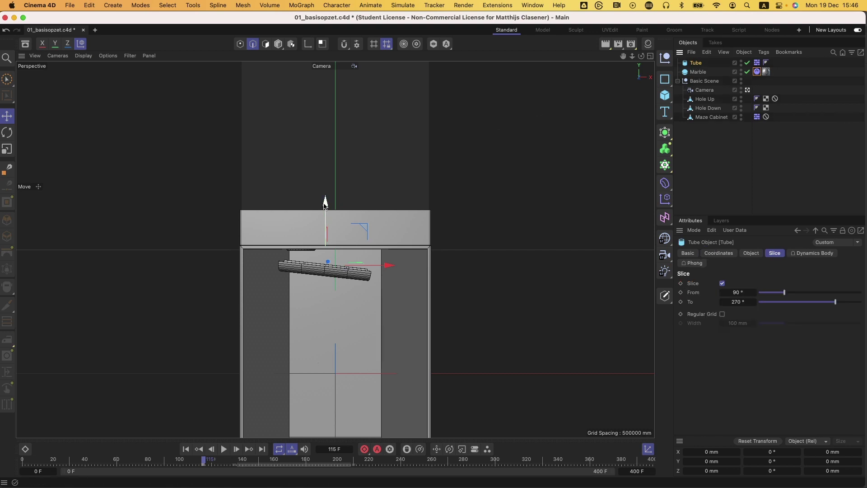
left_click_drag(325, 203, 329, 235, "ctrl")
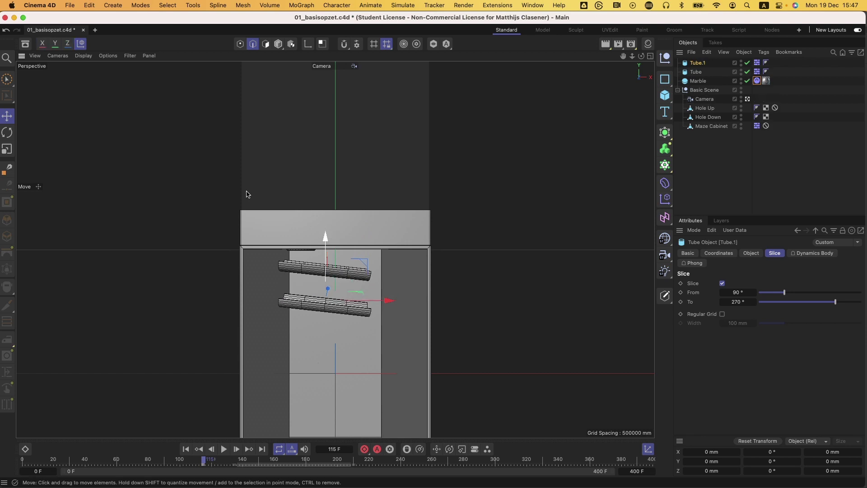
left_click(7, 133)
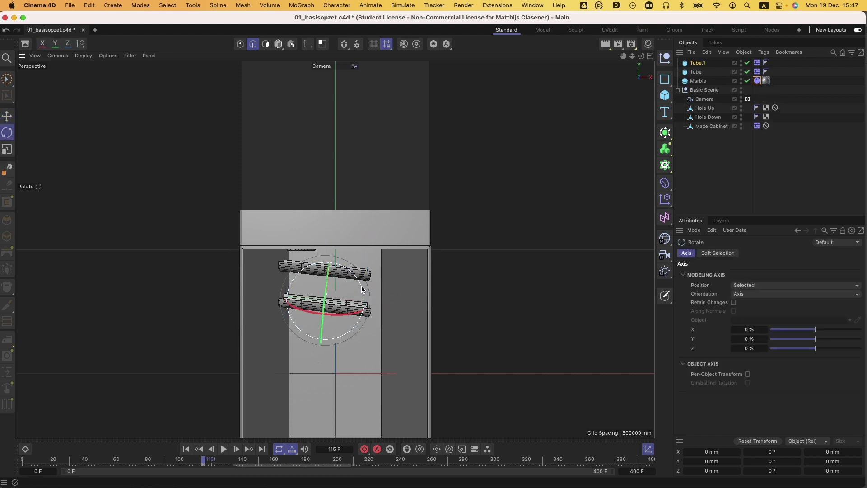
left_click_drag(362, 289, 356, 267)
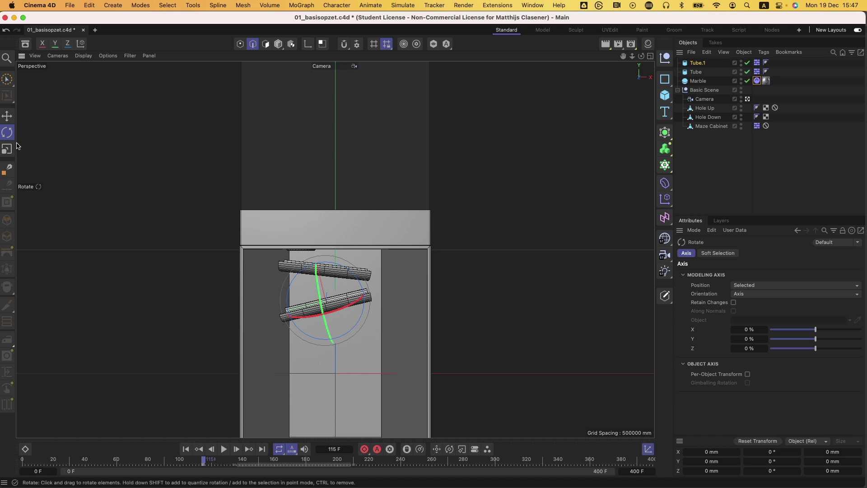
left_click(7, 117)
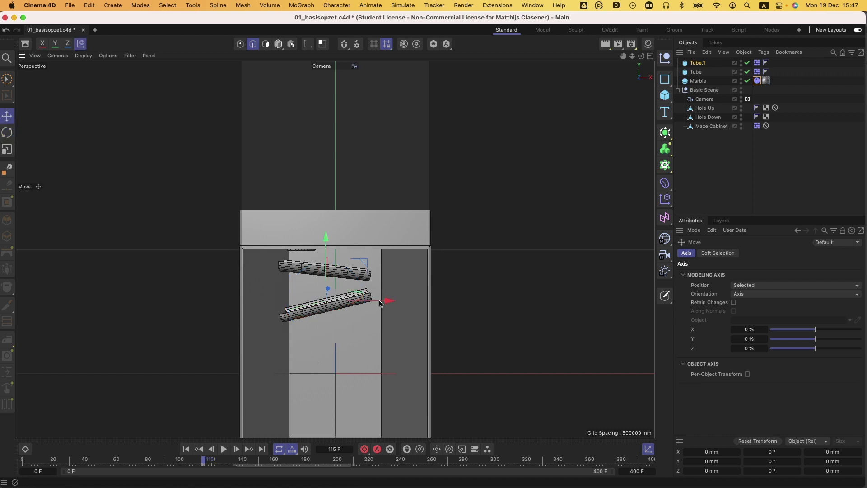
left_click_drag(380, 303, 408, 306)
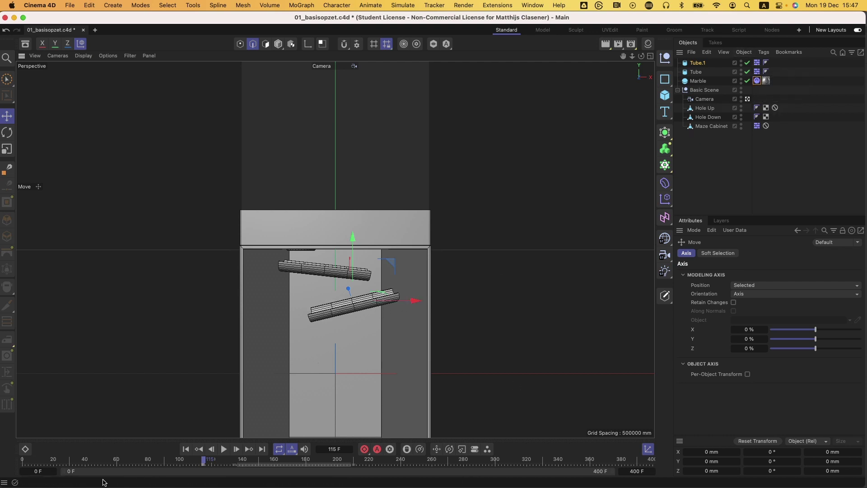
Play the simulation from frame 70 to frame 282 to examine how the marble travels over both tubes
left_click(146, 462)
left_click_drag(146, 463, 135, 462)
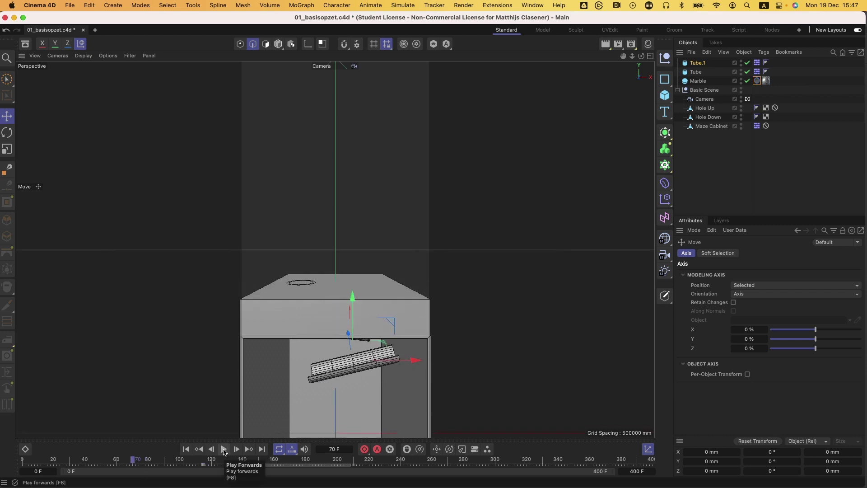
left_click(224, 450)
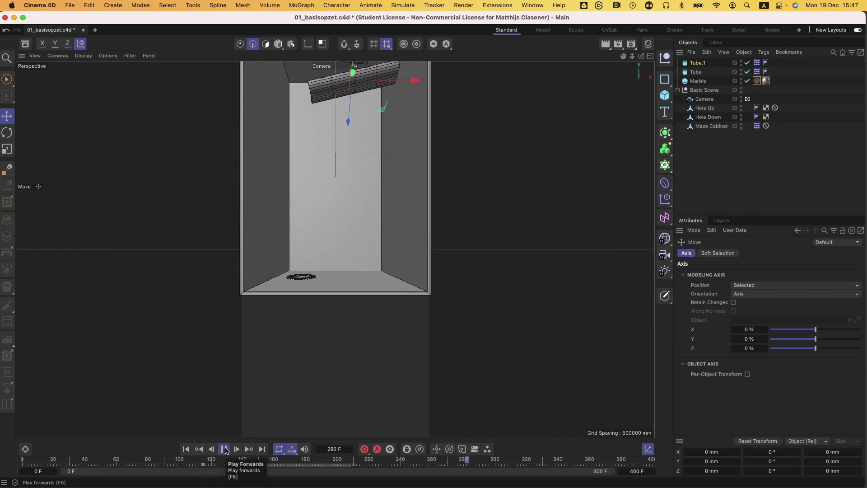
left_click(224, 449)
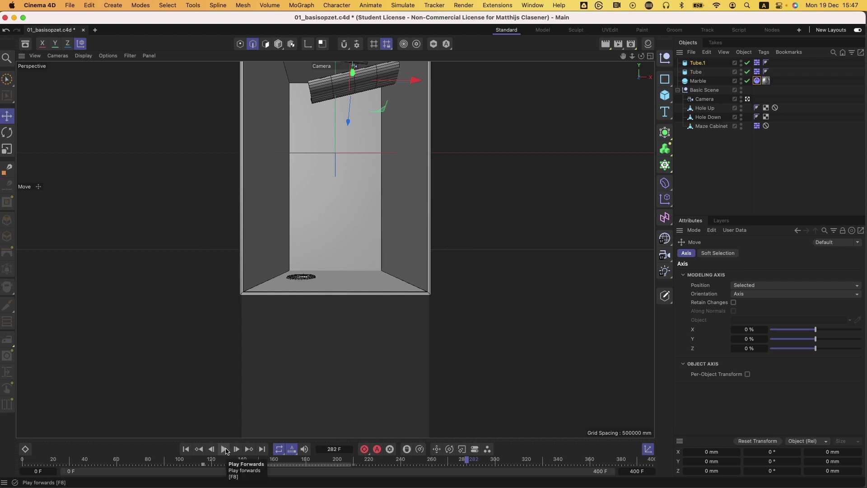